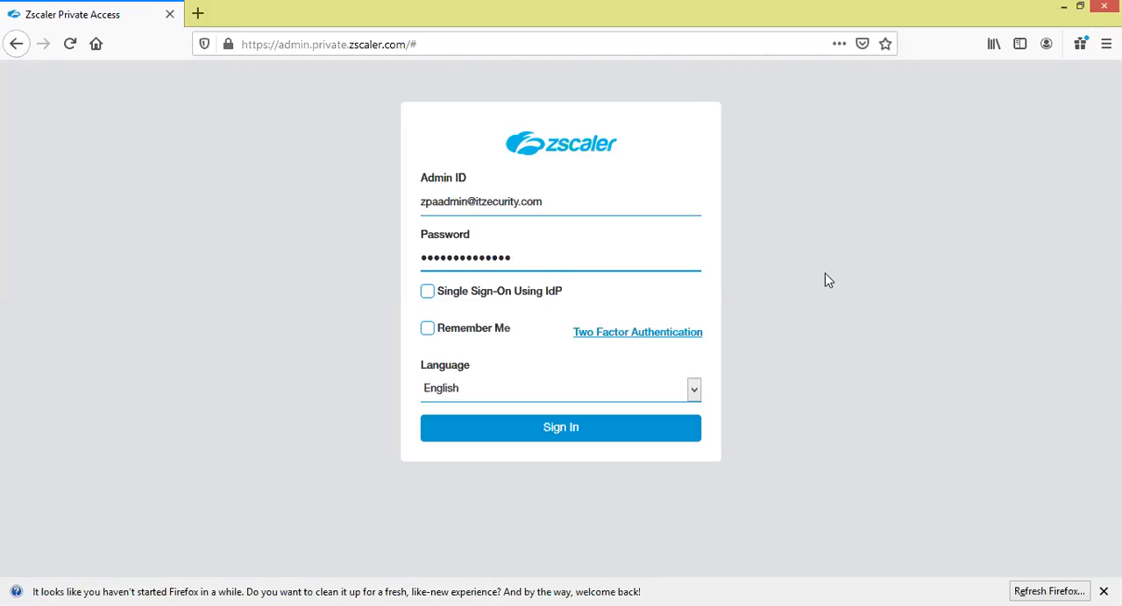
Sign in to the admin portal without saving the login, dismiss the Cloud Updates notice and open the Application Segments list
{"action": "left_click", "coordinate": [572, 429]}
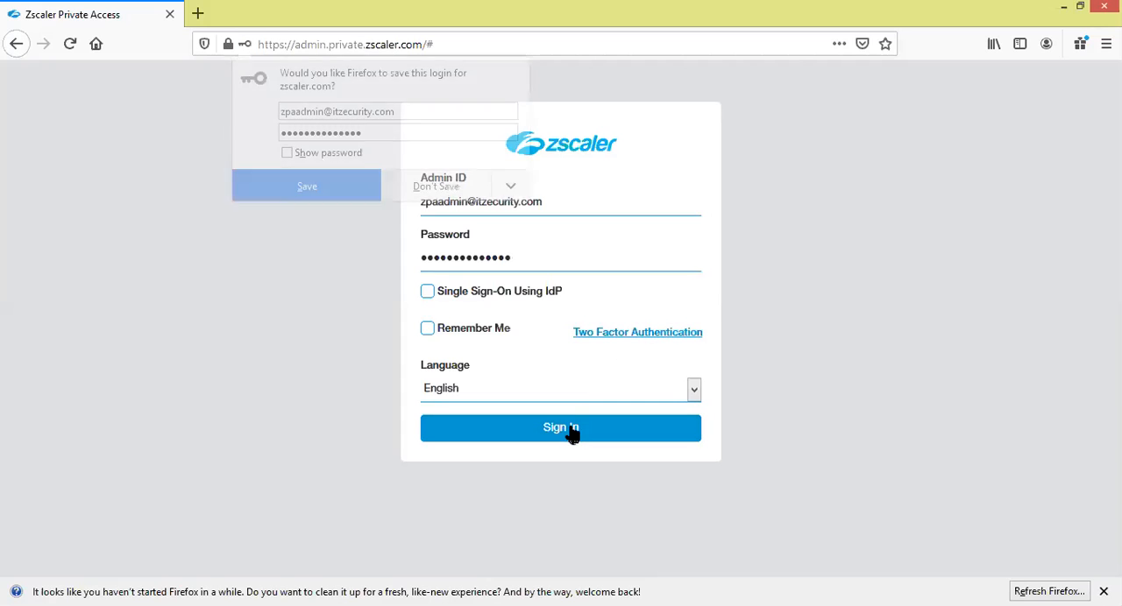
{"action": "left_click", "coordinate": [454, 188]}
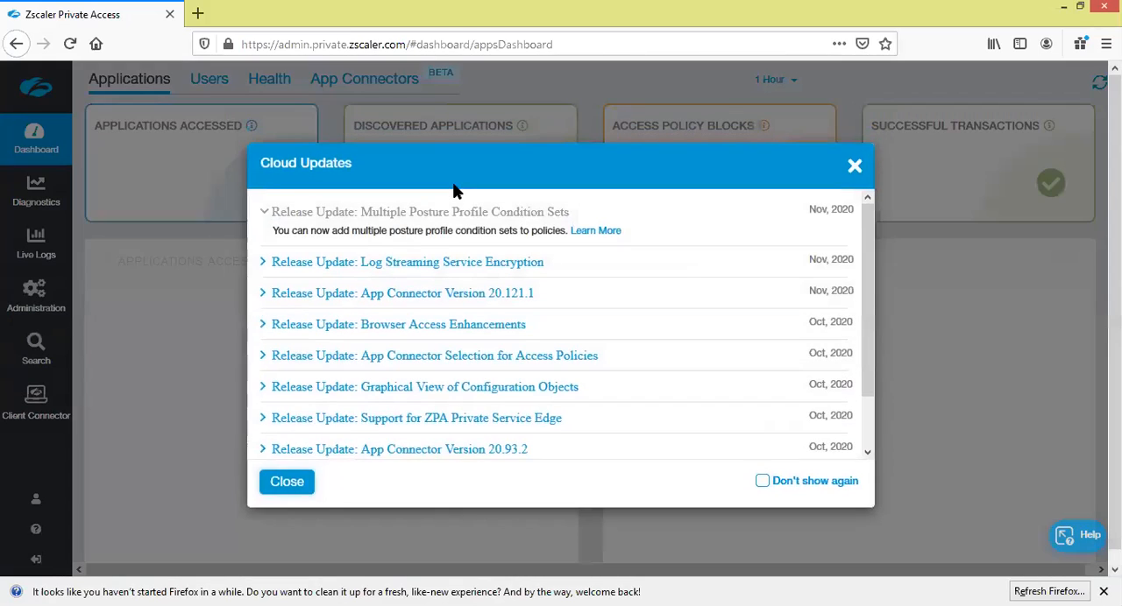
{"action": "left_click", "coordinate": [295, 484]}
{"action": "mouse_move", "coordinate": [37, 303]}
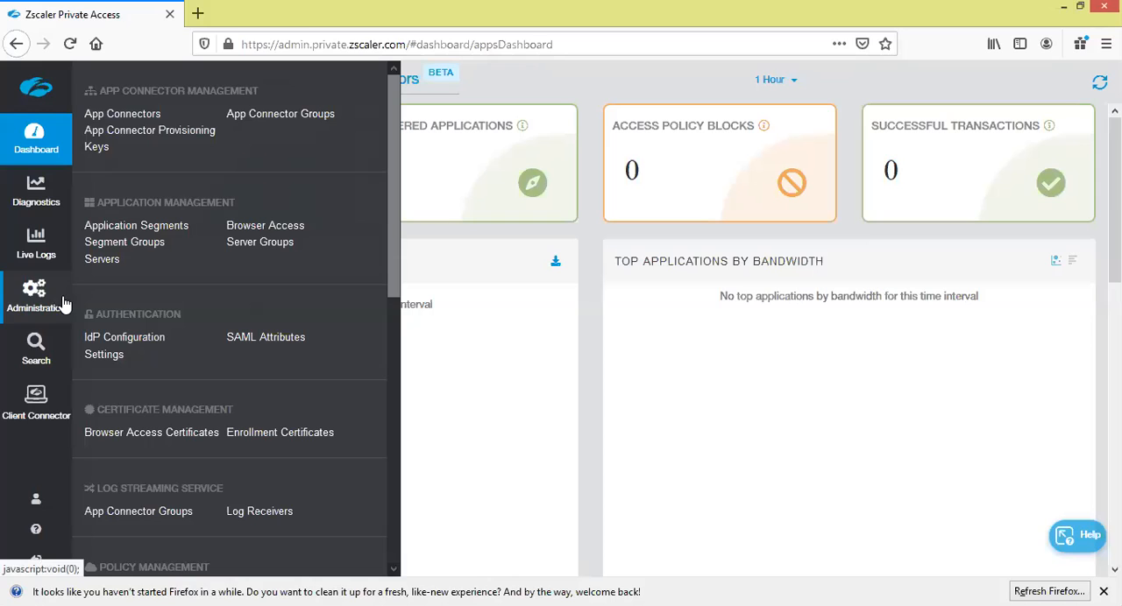
{"action": "left_click", "coordinate": [161, 231]}
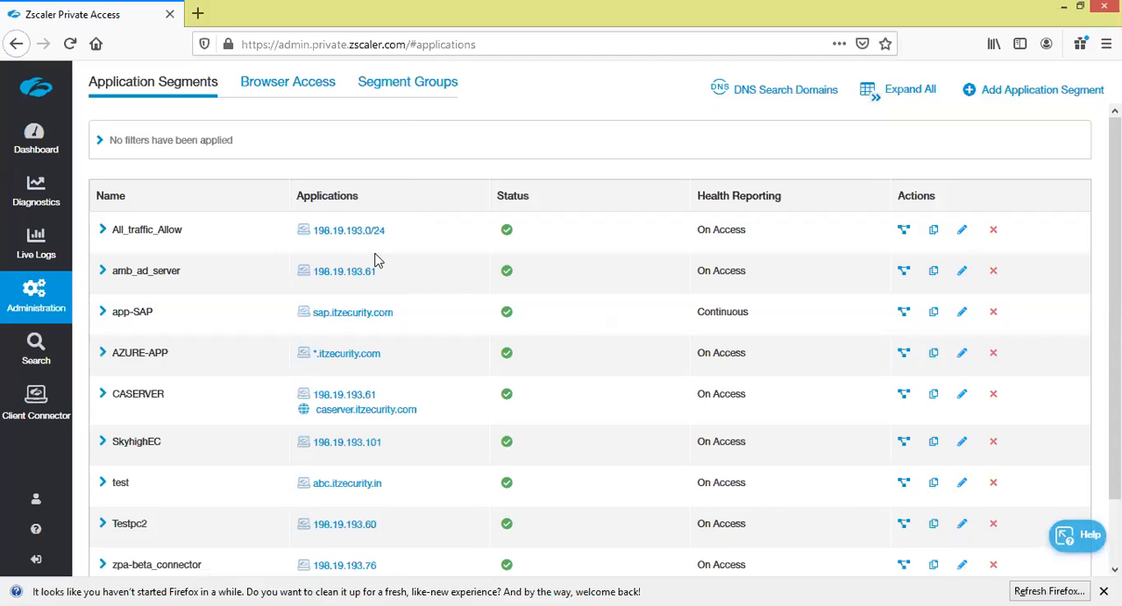
Examine how applications are defined in the amb_ad_server, app-SAP, AZURE-APP and All_traffic_Allow segments
{"action": "left_click_drag", "start_coordinate": [378, 277], "coordinate": [318, 281]}
{"action": "left_click_drag", "start_coordinate": [400, 318], "coordinate": [317, 318]}
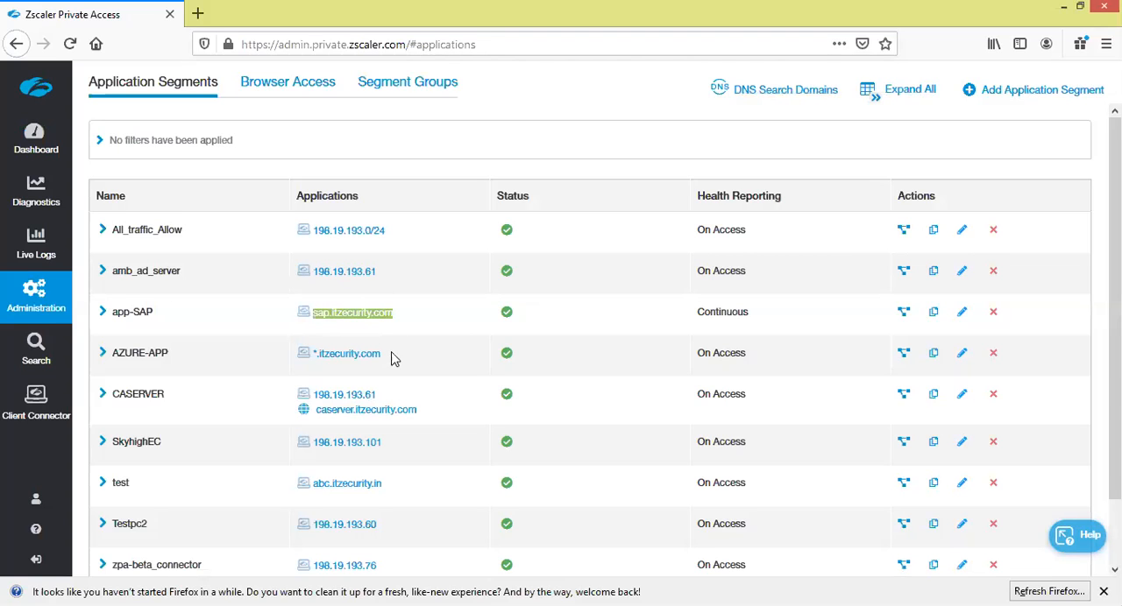
{"action": "left_click_drag", "start_coordinate": [385, 353], "coordinate": [317, 362]}
{"action": "left_click_drag", "start_coordinate": [388, 232], "coordinate": [320, 238]}
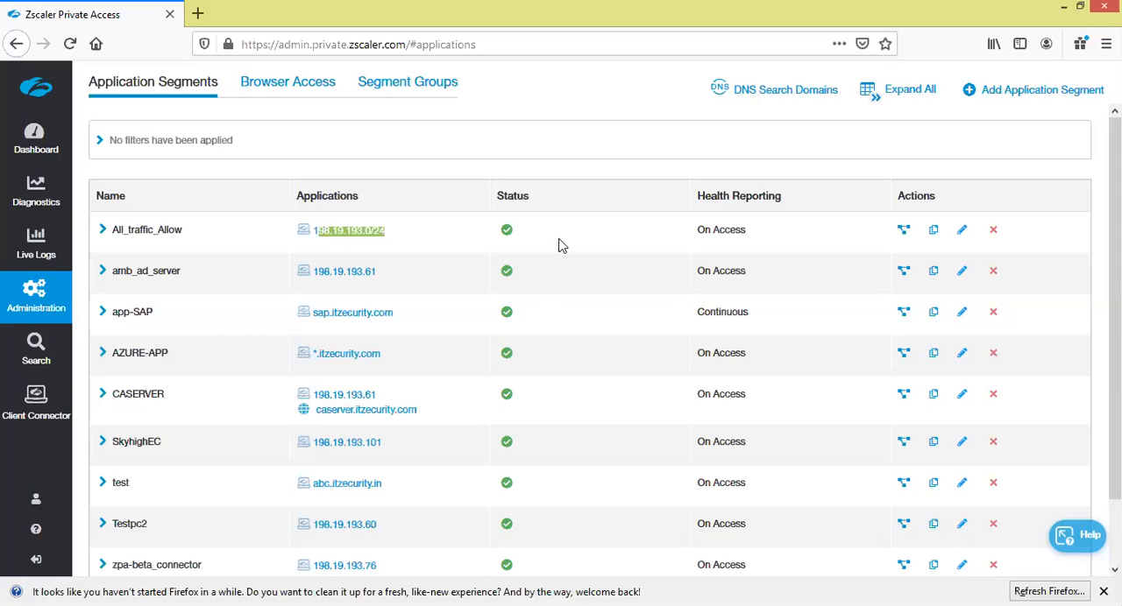
Open the amb_ad_server segment for editing and review its application entry and its TCP and UDP port ranges
{"action": "left_click", "coordinate": [961, 272]}
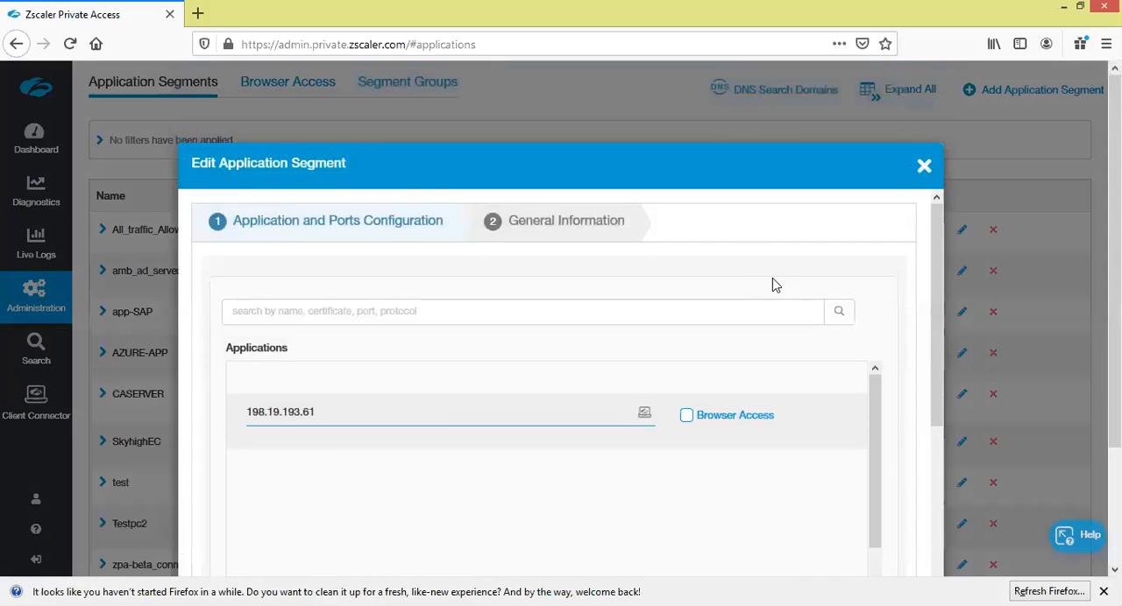
{"action": "scroll", "coordinate": [937, 317], "scroll_direction": "down", "scroll_amount": 1}
{"action": "scroll", "coordinate": [938, 317], "scroll_direction": "down", "scroll_amount": 3}
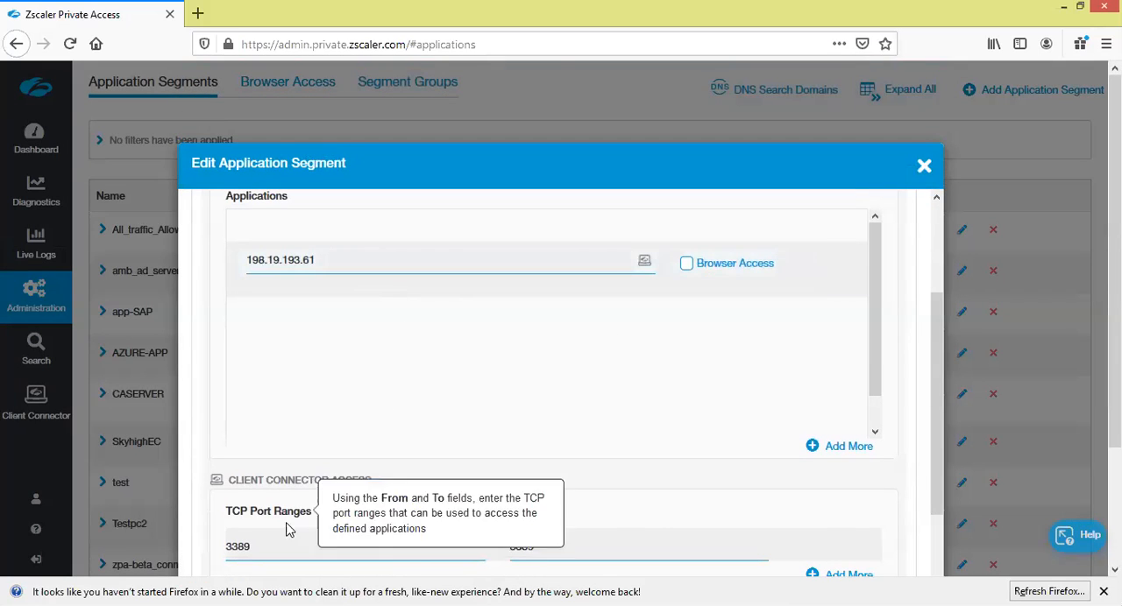
{"action": "left_click_drag", "start_coordinate": [939, 388], "coordinate": [938, 459]}
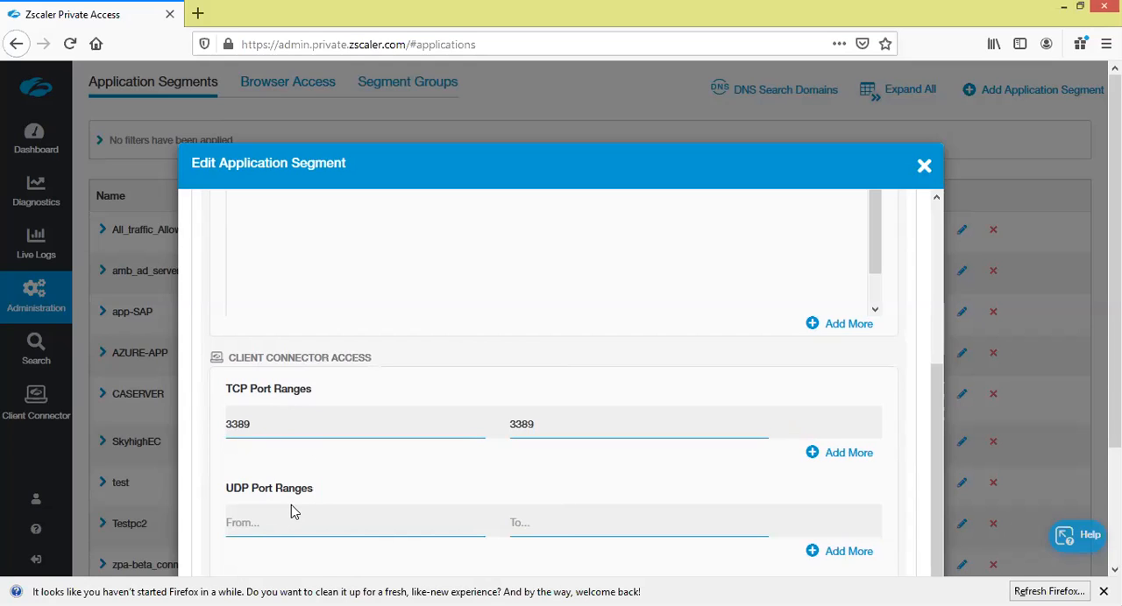
{"action": "mouse_move", "coordinate": [291, 493]}
Try adding a TCP port range from 1 to 65535 to the amb_ad_server segment, and close the editor without saving
{"action": "left_click", "coordinate": [837, 457]}
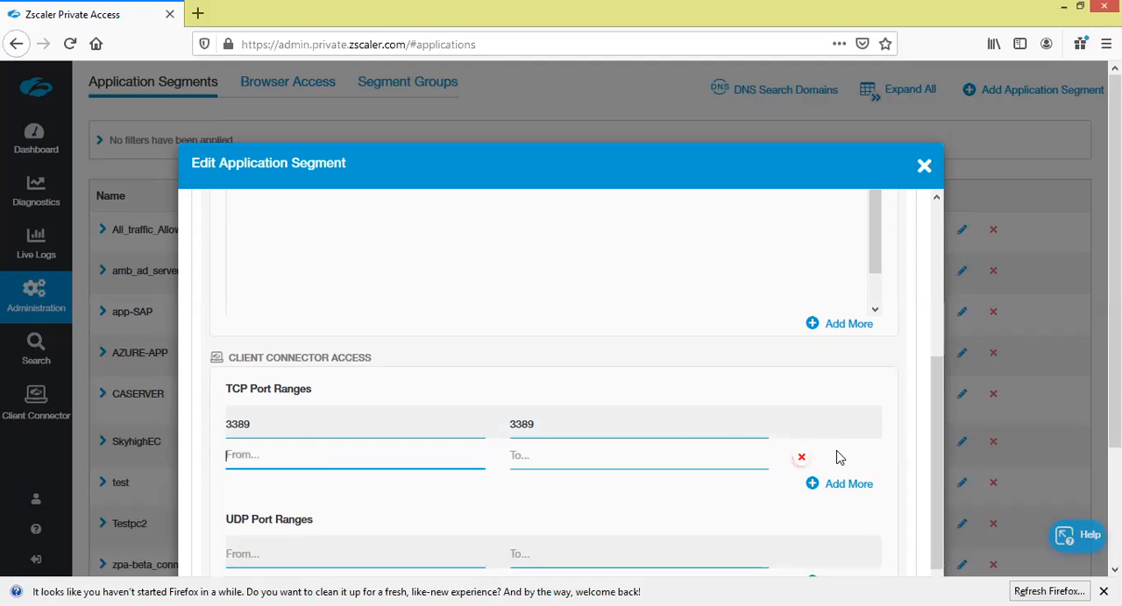
{"action": "left_click", "coordinate": [837, 484]}
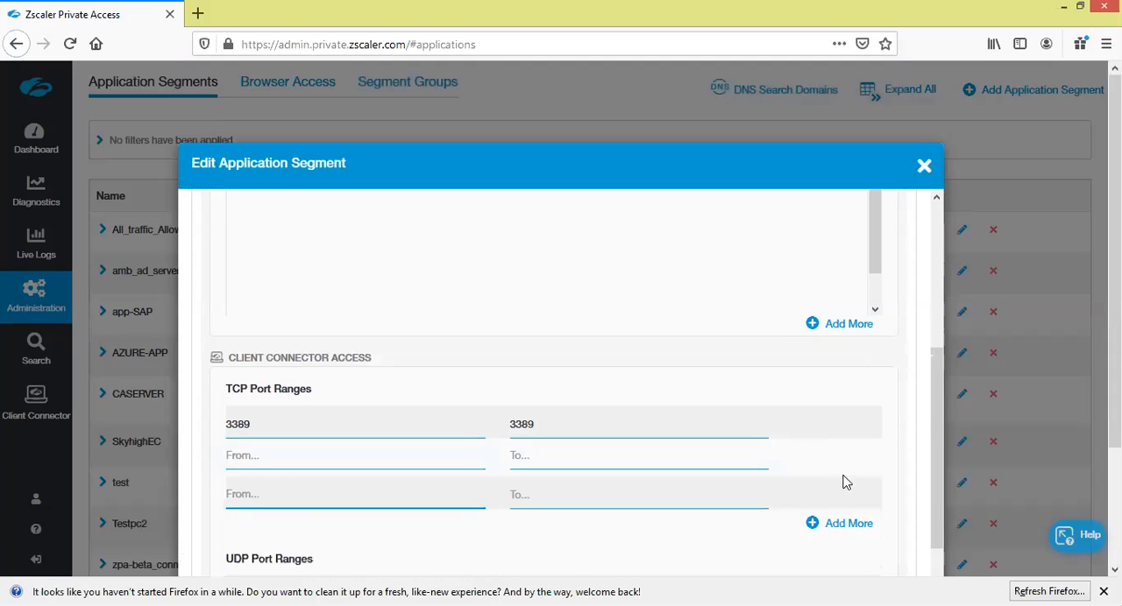
{"action": "left_click", "coordinate": [408, 457]}
{"action": "type", "text": "1"}
{"action": "key", "text": "Tab"}
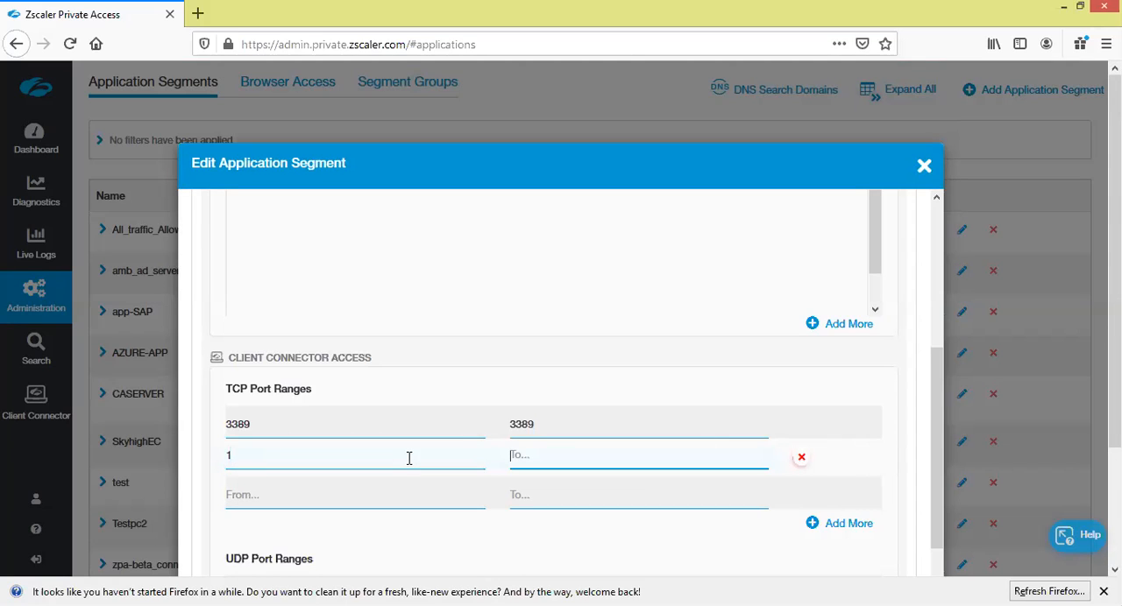
{"action": "type", "text": "65535"}
{"action": "left_click_drag", "start_coordinate": [934, 374], "coordinate": [935, 420]}
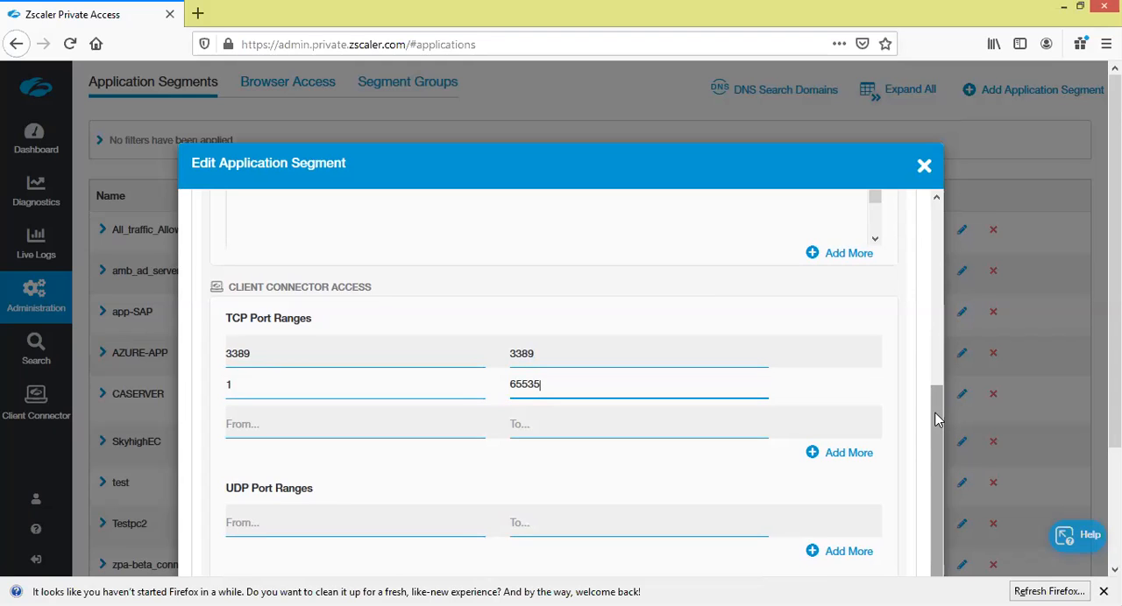
{"action": "left_click", "coordinate": [925, 174]}
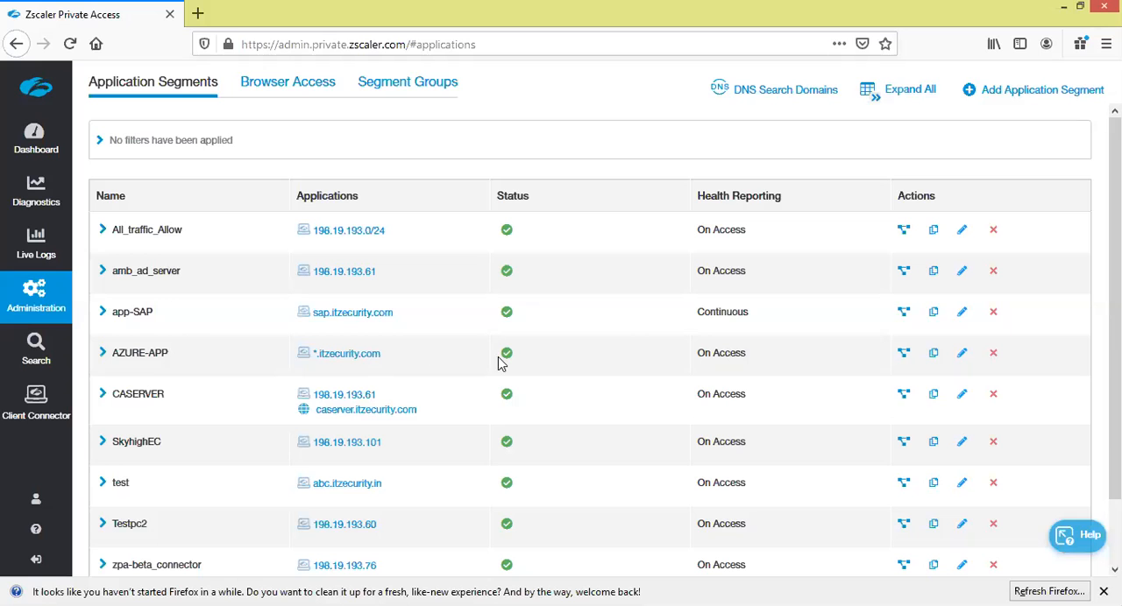
Open the AZURE-APP segment, review its wildcard application entry and port ranges, and close it without changes
{"action": "left_click", "coordinate": [961, 362]}
{"action": "left_click_drag", "start_coordinate": [936, 401], "coordinate": [925, 242]}
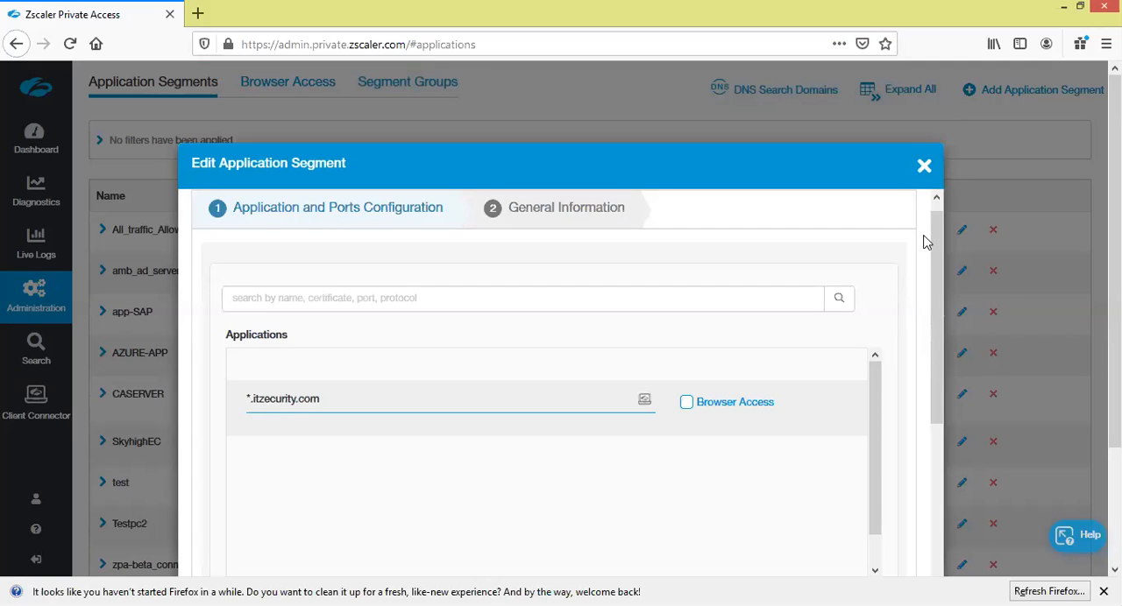
{"action": "left_click_drag", "start_coordinate": [934, 259], "coordinate": [921, 283]}
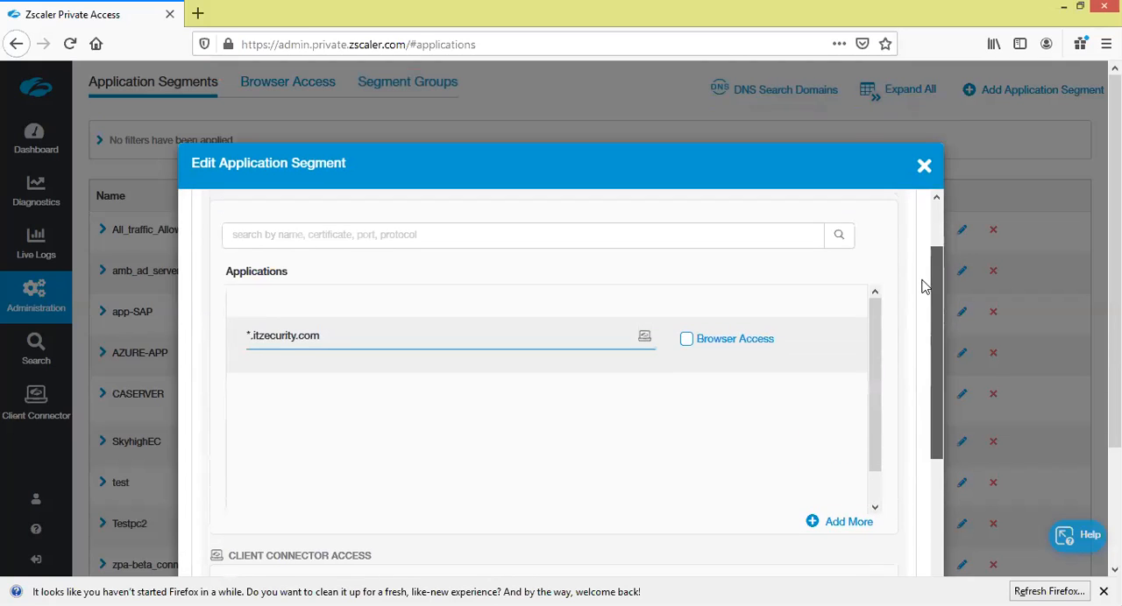
{"action": "mouse_move", "coordinate": [376, 345]}
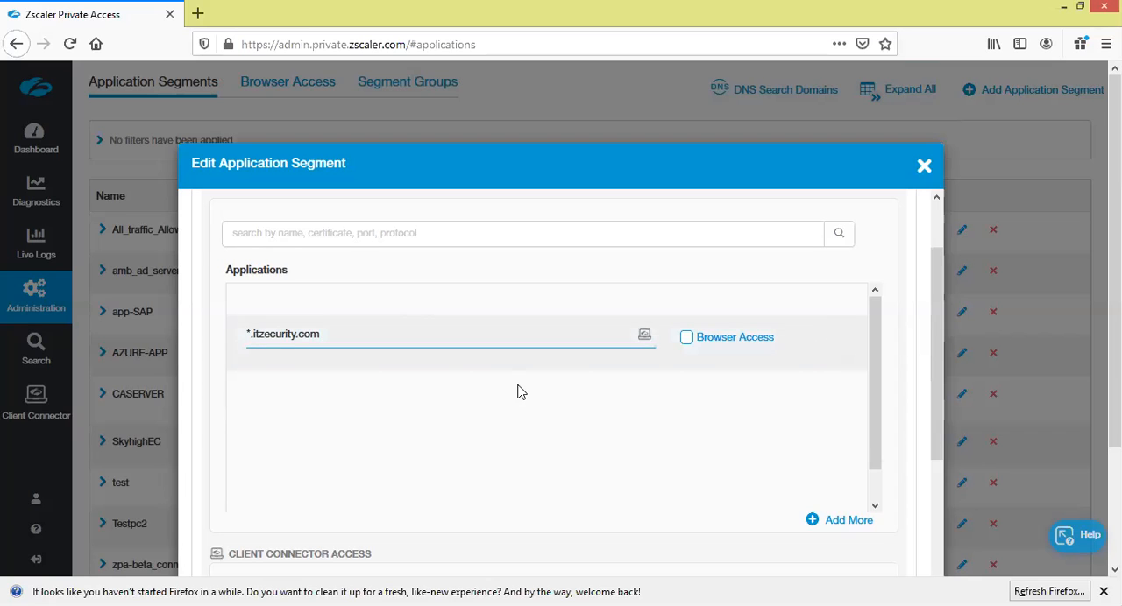
{"action": "left_click_drag", "start_coordinate": [937, 279], "coordinate": [925, 401]}
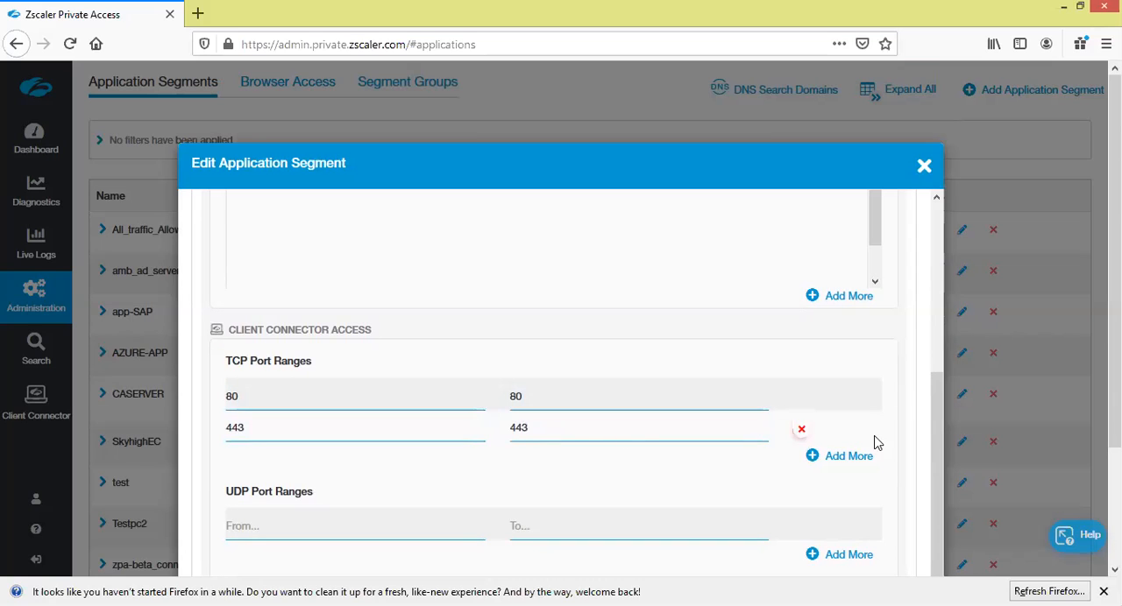
{"action": "mouse_move", "coordinate": [935, 399]}
{"action": "left_mouse_down"}
{"action": "mouse_move", "coordinate": [938, 447]}
{"action": "mouse_move", "coordinate": [940, 403]}
{"action": "left_mouse_up"}
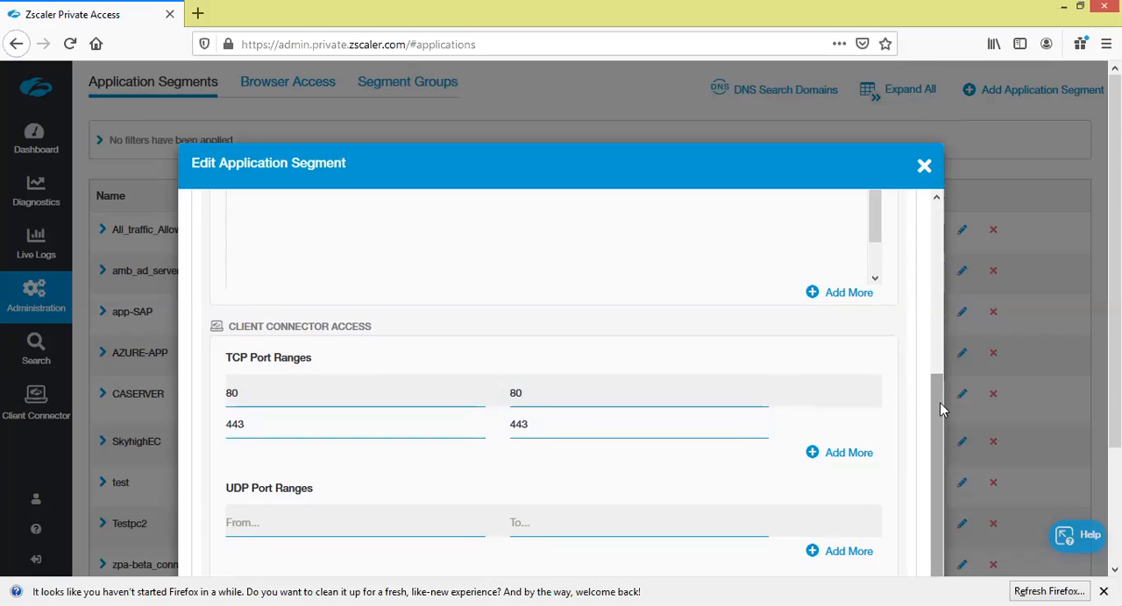
{"action": "left_click", "coordinate": [926, 172]}
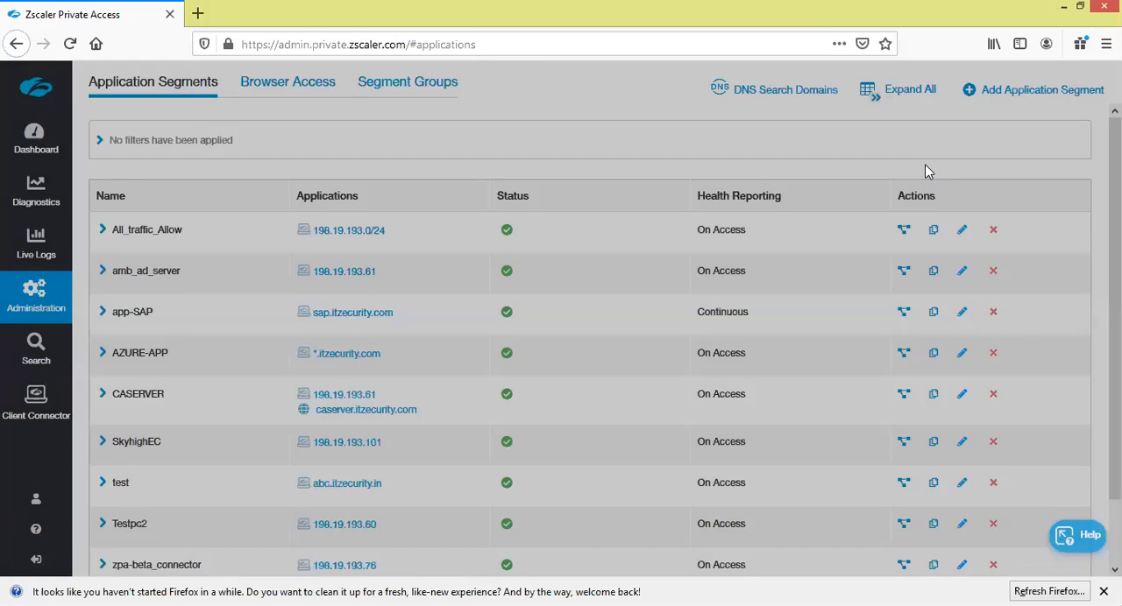
Open the All_traffic_Allow segment, review its subnet entry and its TCP and UDP port ranges, and close it without changes
{"action": "left_click_drag", "start_coordinate": [387, 233], "coordinate": [318, 238]}
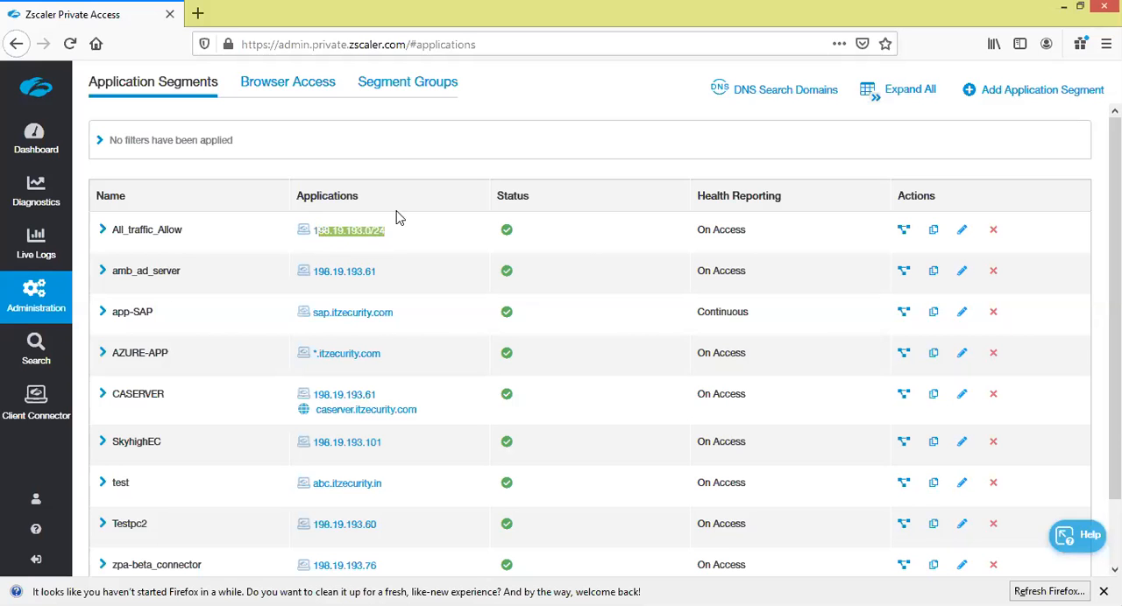
{"action": "left_click", "coordinate": [962, 231]}
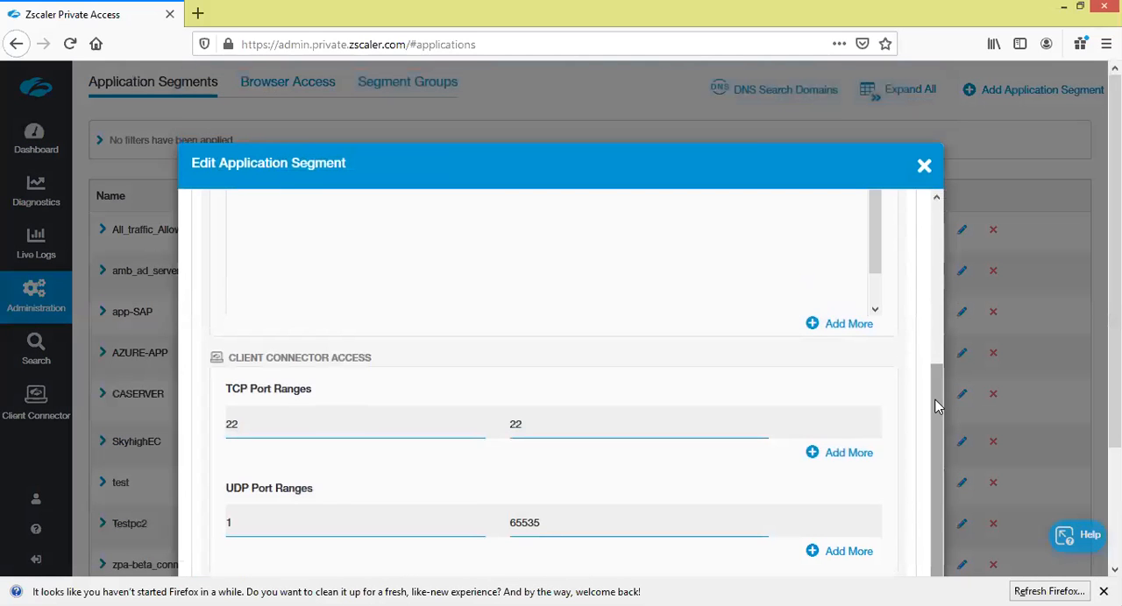
{"action": "scroll", "coordinate": [934, 324], "scroll_direction": "up", "scroll_amount": 3}
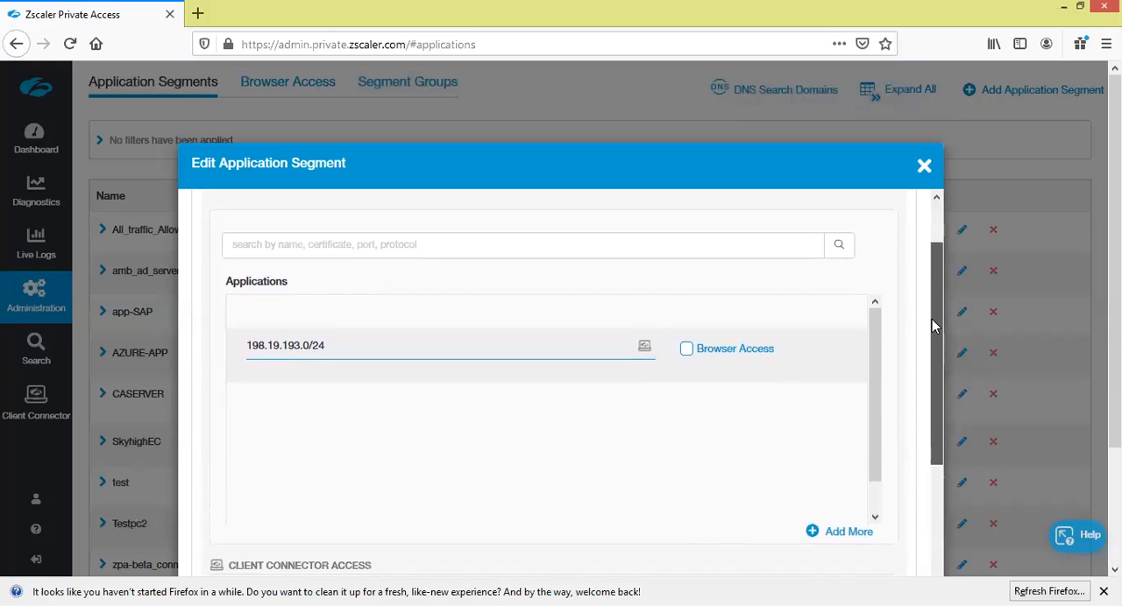
{"action": "scroll", "coordinate": [928, 350], "scroll_direction": "down", "scroll_amount": 3}
{"action": "left_click_drag", "start_coordinate": [922, 363], "coordinate": [922, 361]}
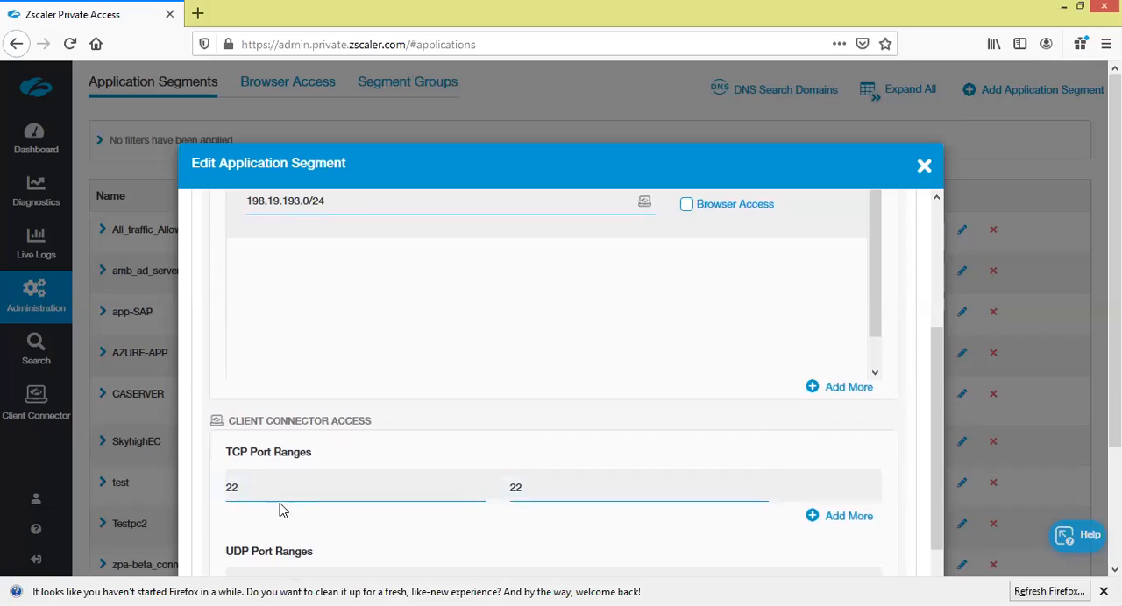
{"action": "left_click_drag", "start_coordinate": [934, 419], "coordinate": [939, 301]}
{"action": "left_click_drag", "start_coordinate": [344, 412], "coordinate": [242, 412]}
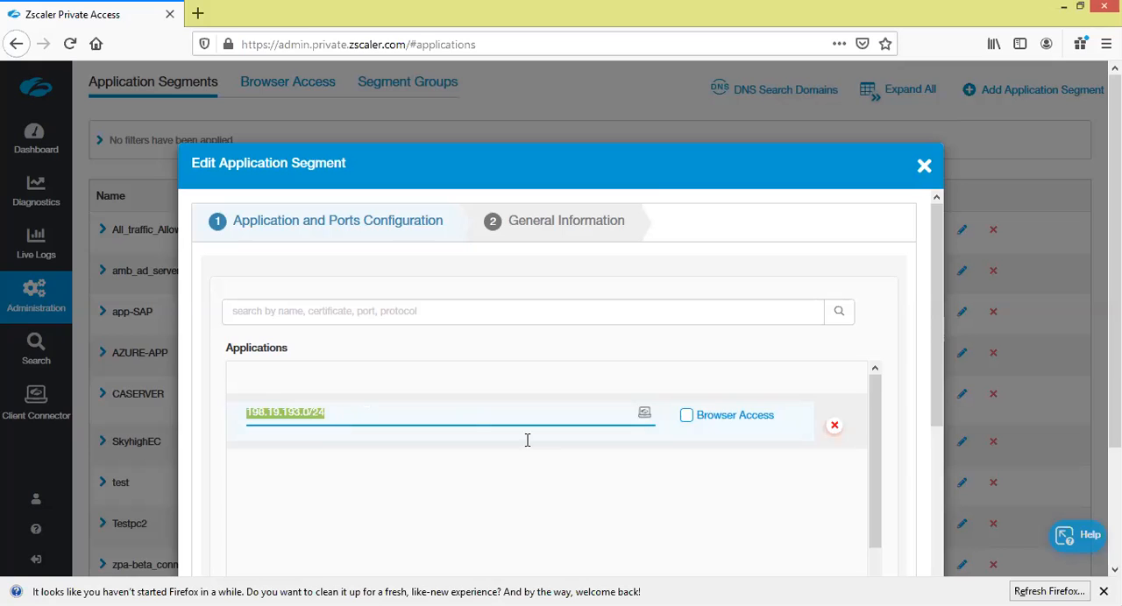
{"action": "left_click_drag", "start_coordinate": [932, 269], "coordinate": [934, 375]}
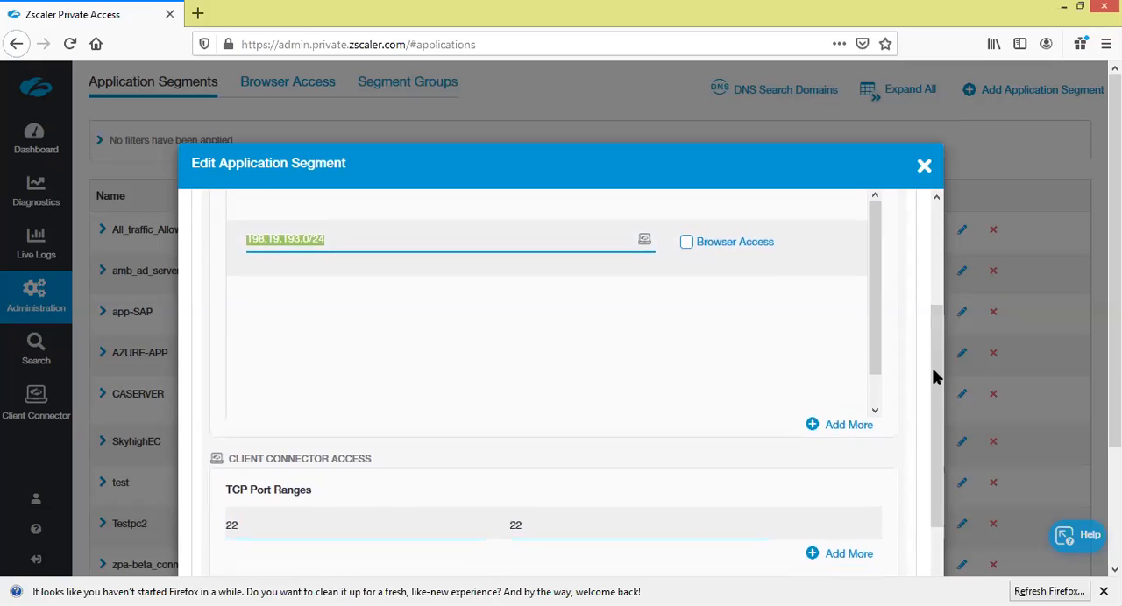
{"action": "left_click", "coordinate": [925, 169]}
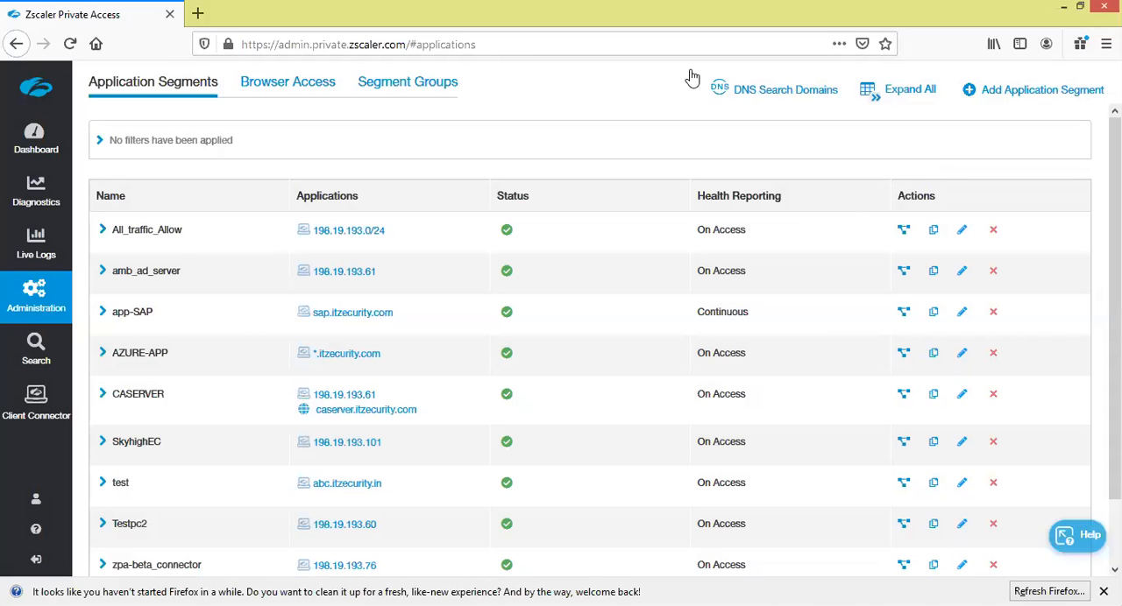